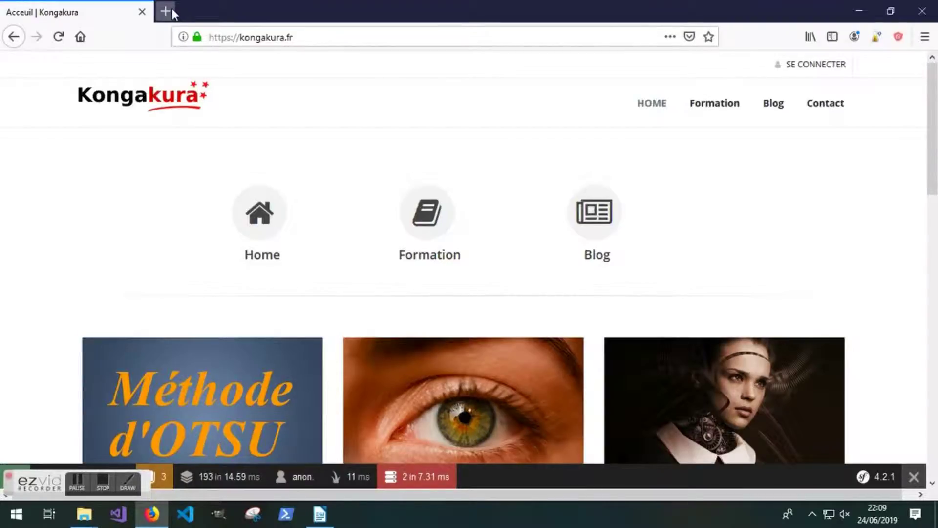
Search the web for "weka" in a new tab and open the University of Waikato's Weka 3 site
click(171, 10)
text(weka)
key(Return)
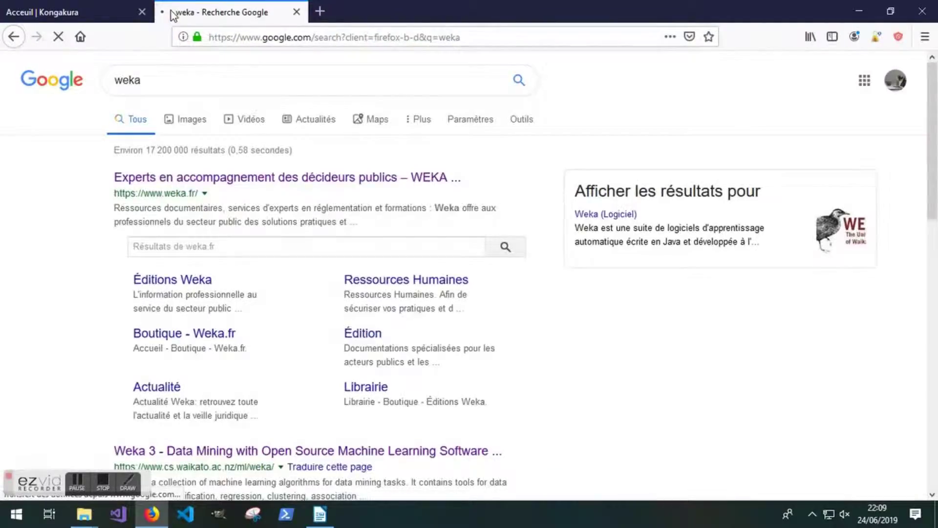
scroll(936, 209, down, 3)
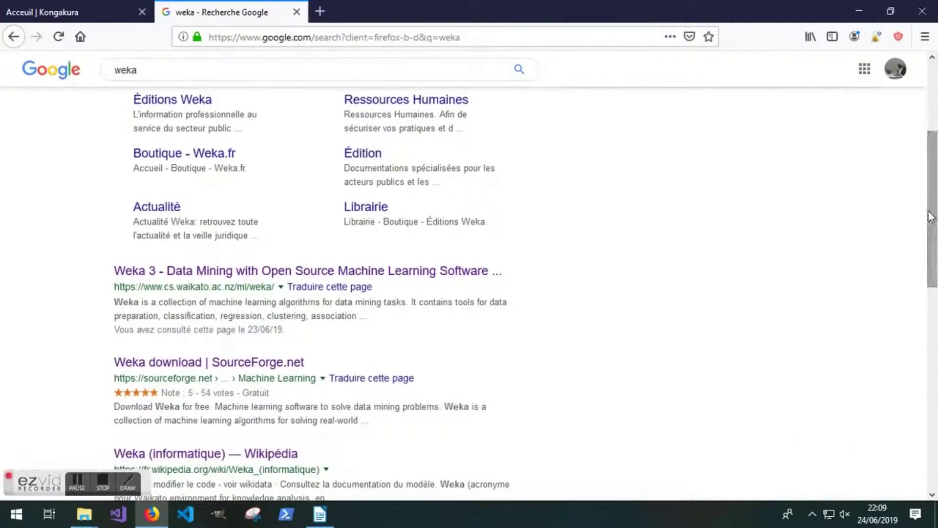
click(227, 278)
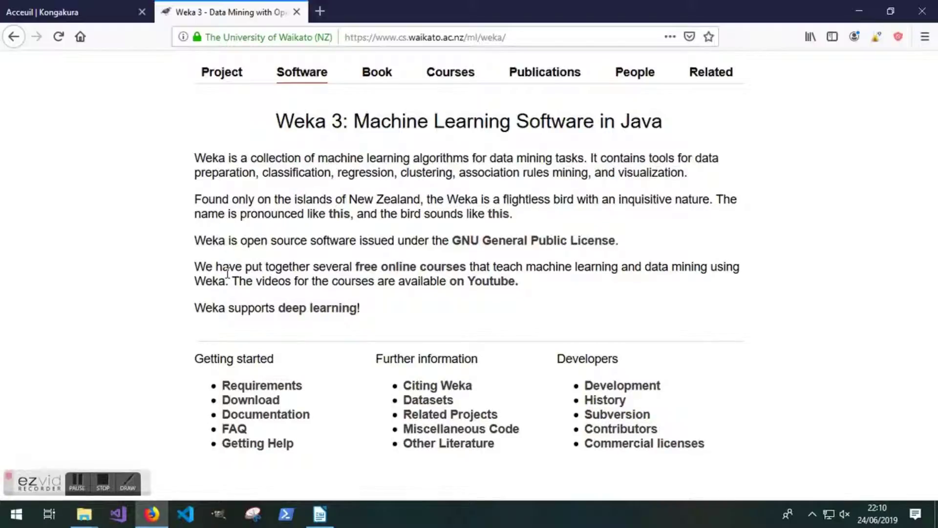
Open Weka's download page and review the Windows installer options for the stable version, with and without a Java VM
click(251, 402)
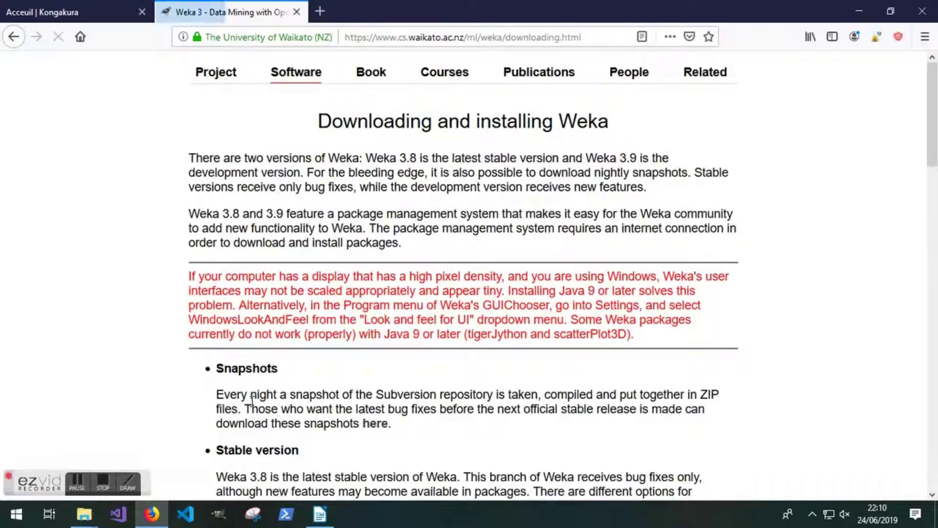
scroll(918, 208, down, 7)
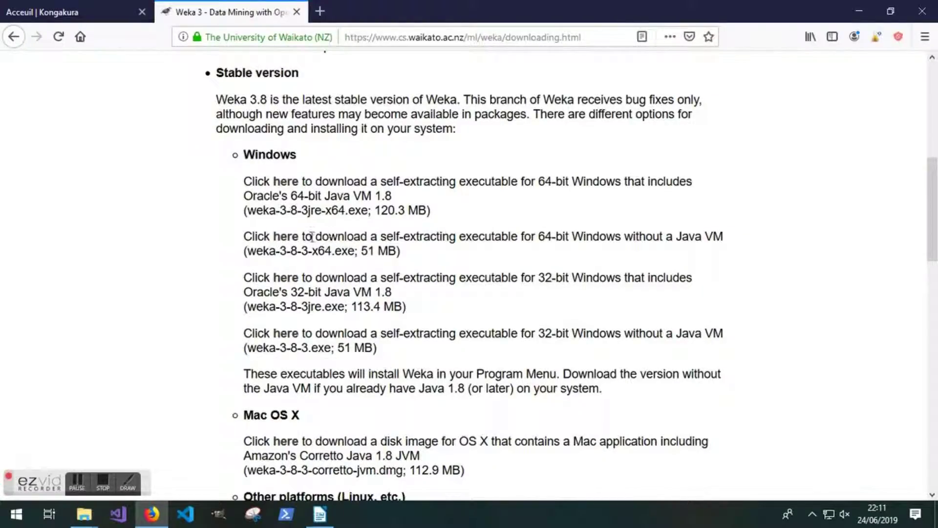
drag(687, 278, 275, 274)
drag(243, 243, 415, 254)
click(496, 225)
drag(431, 211, 211, 182)
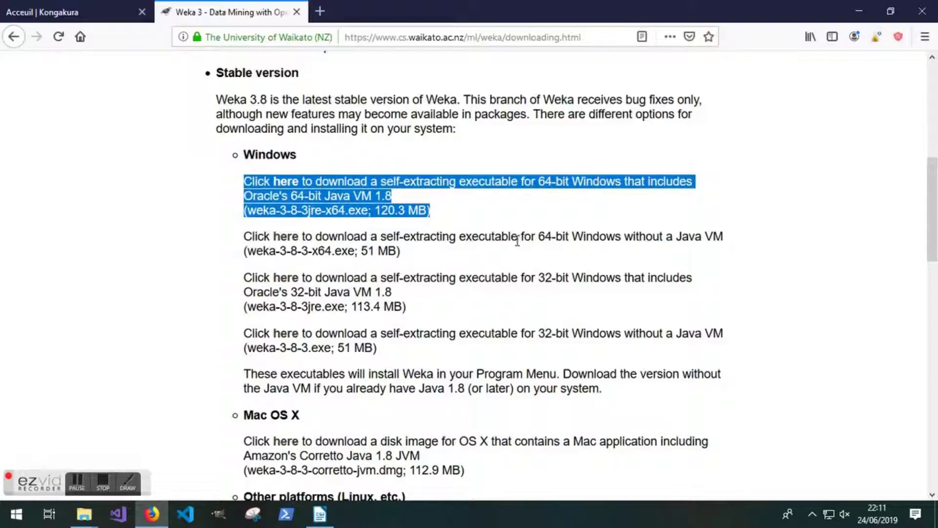
click(412, 231)
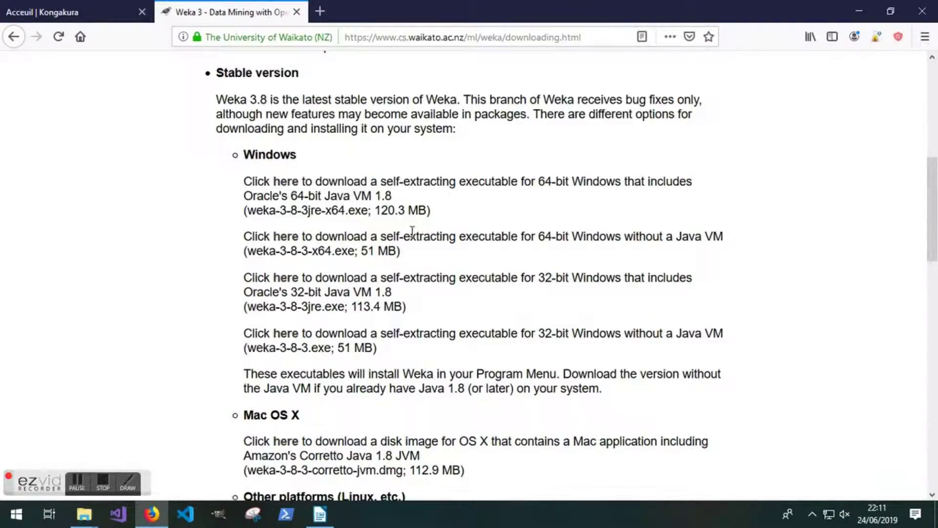
Try to download the 64-bit Windows installer with Java VM, weka-3-8-3jre-x64.exe, and close its SourceForge page
click(287, 181)
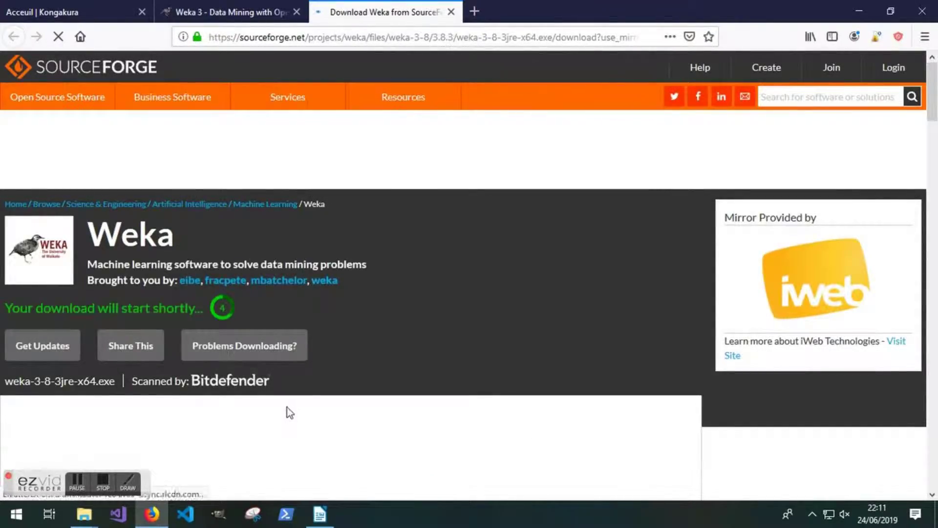
click(251, 10)
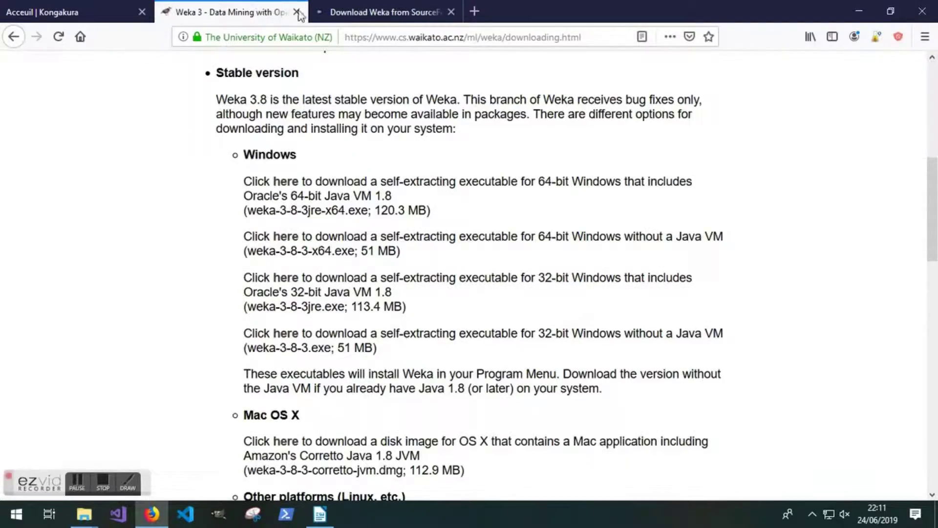
click(288, 182)
click(526, 64)
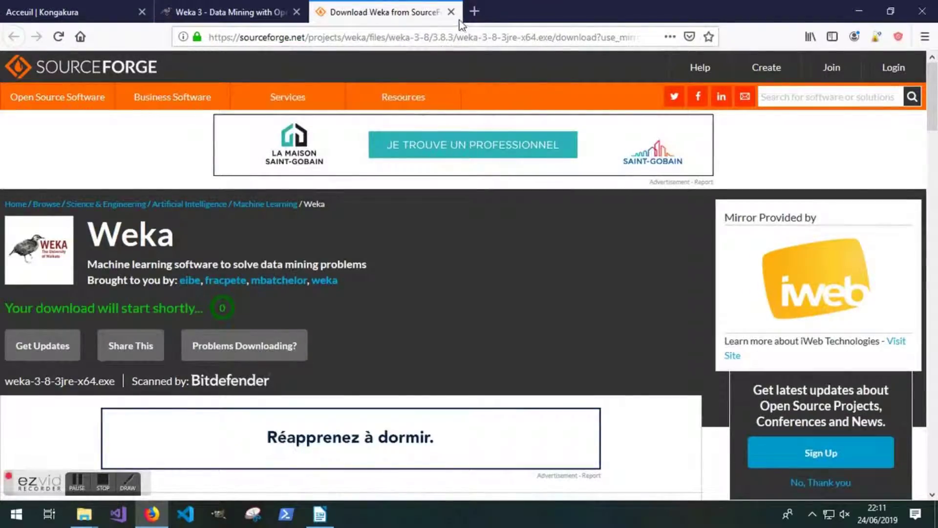
click(451, 11)
Launch Weka 3.8, dismiss the package manager notice and open the Explorer application
key(super)
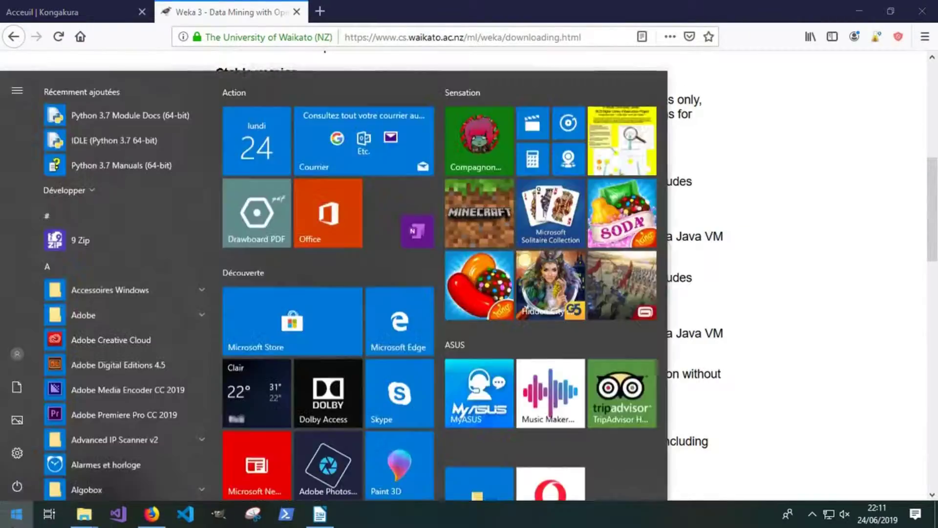
text(weka)
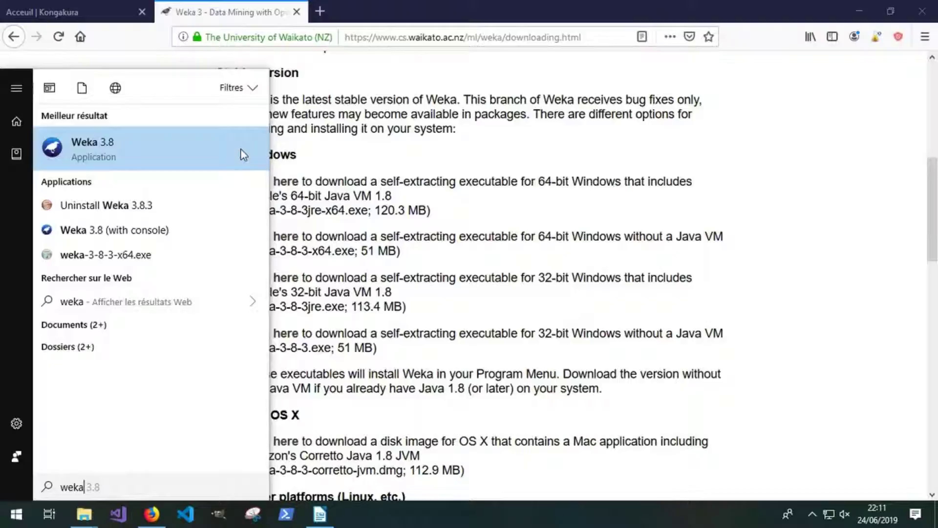
click(197, 153)
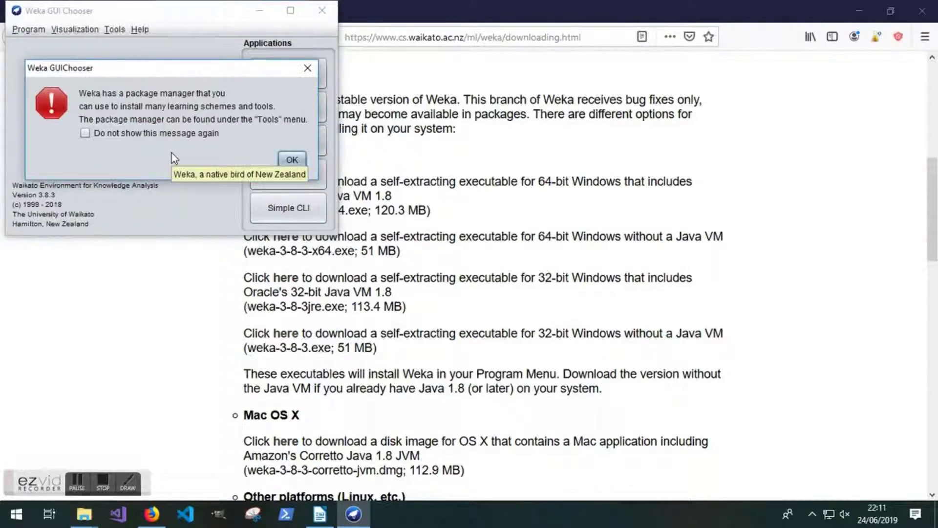
click(291, 163)
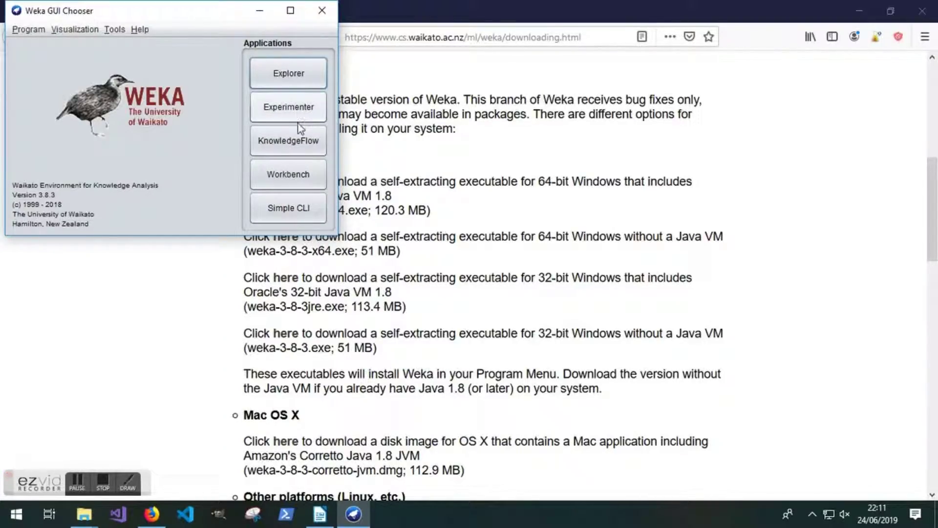
click(300, 78)
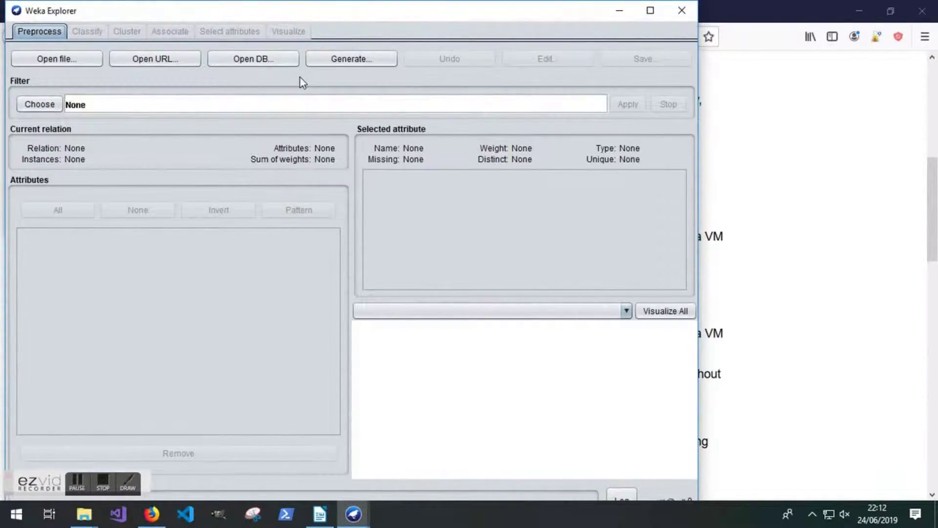
Load iris.csv from the Téléchargements folder, with the file type set to CSV data files (*.csv)
click(83, 60)
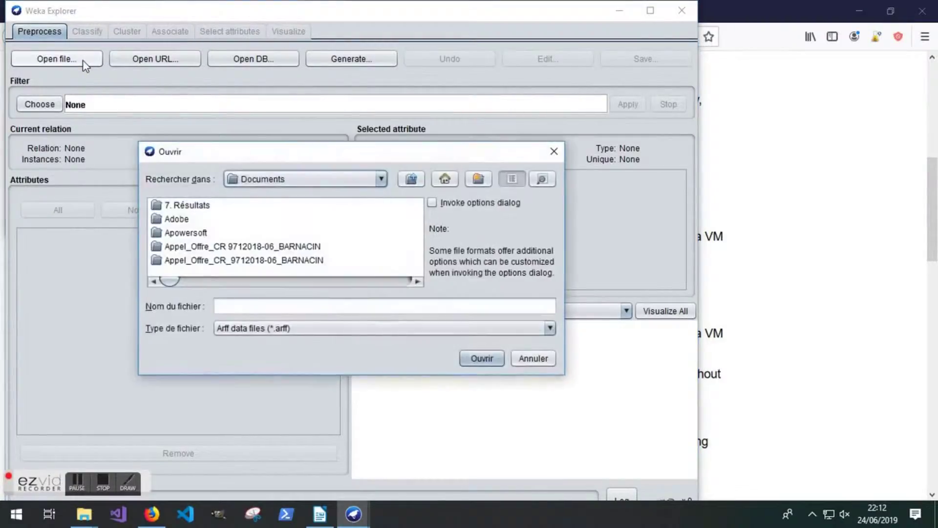
click(412, 326)
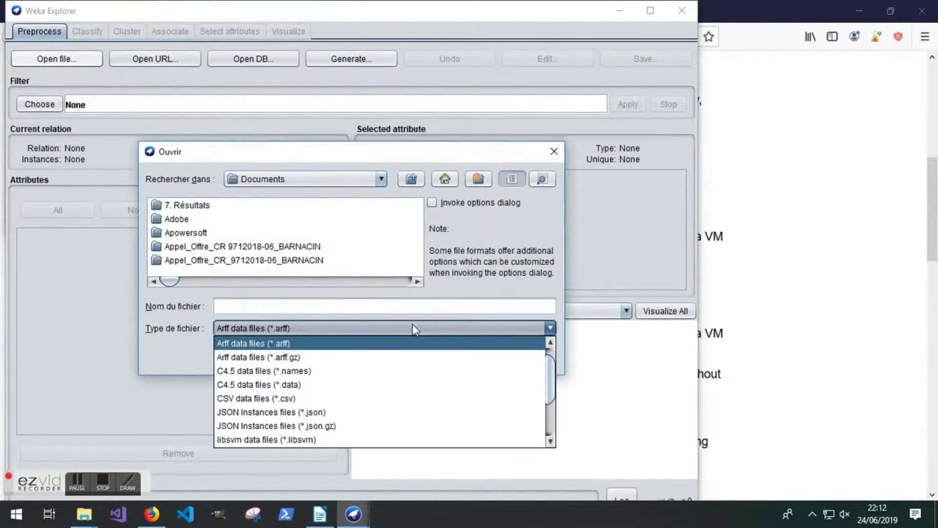
click(321, 398)
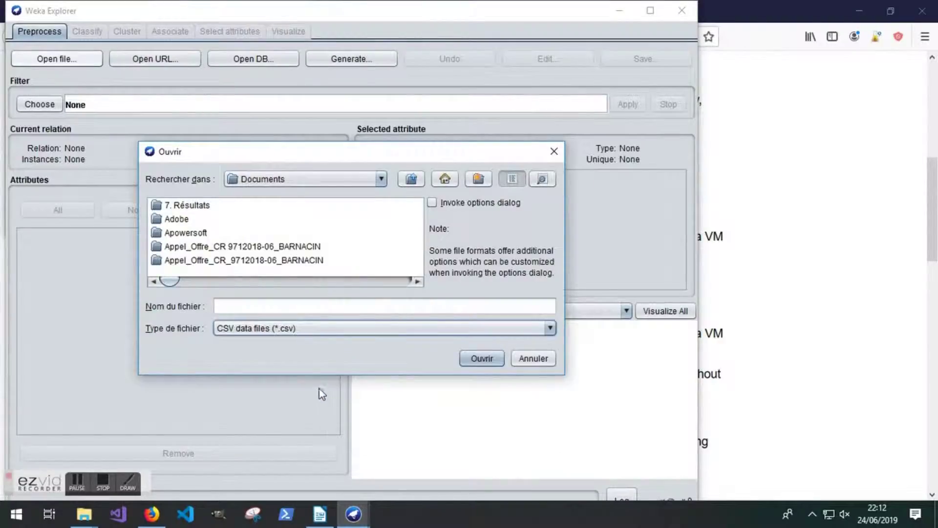
drag(174, 284, 415, 290)
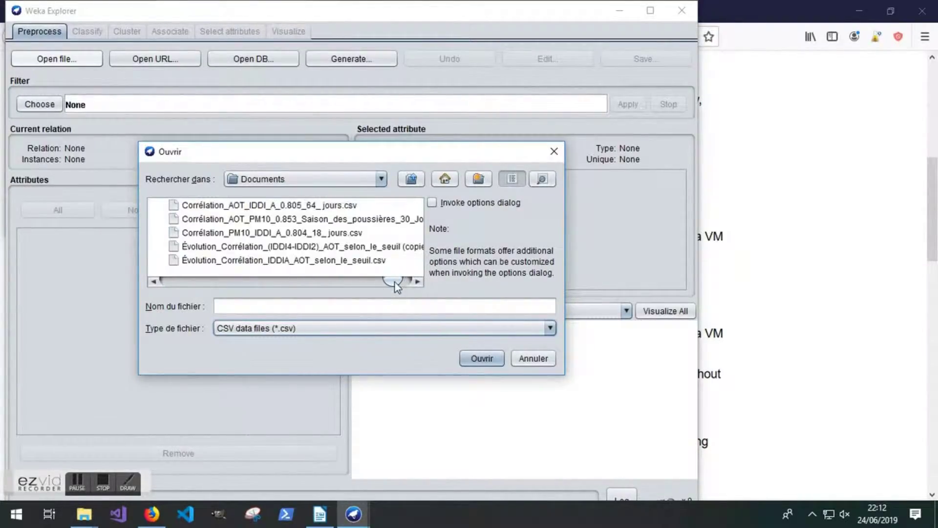
click(342, 180)
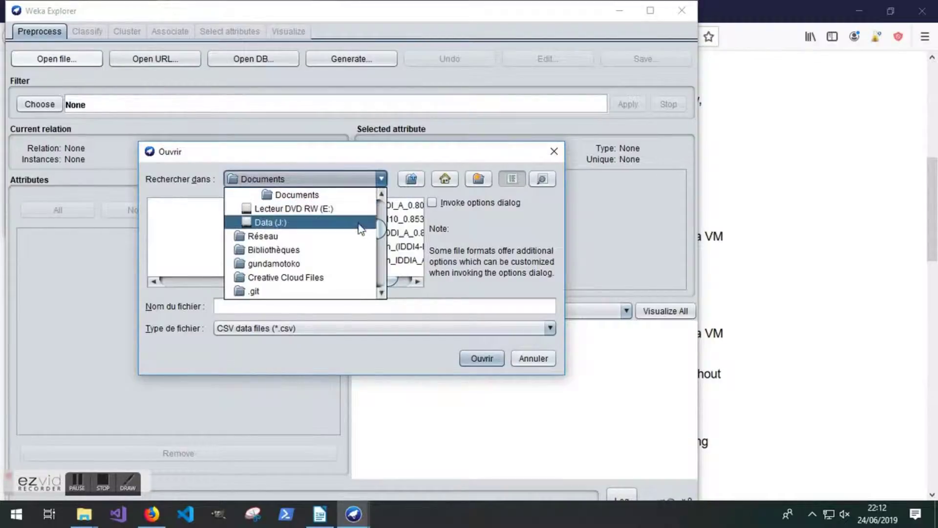
scroll(381, 238, down, 1)
drag(381, 238, 376, 215)
click(319, 218)
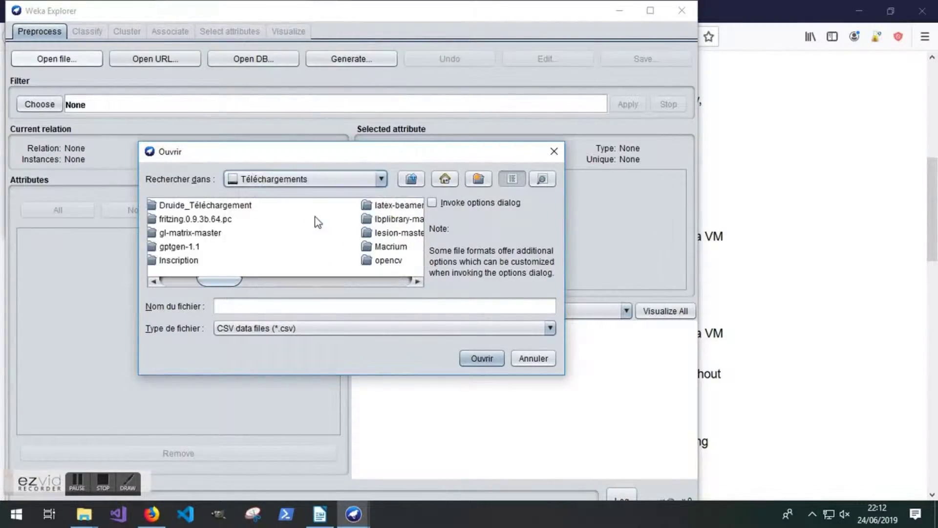
drag(235, 283, 406, 292)
click(260, 221)
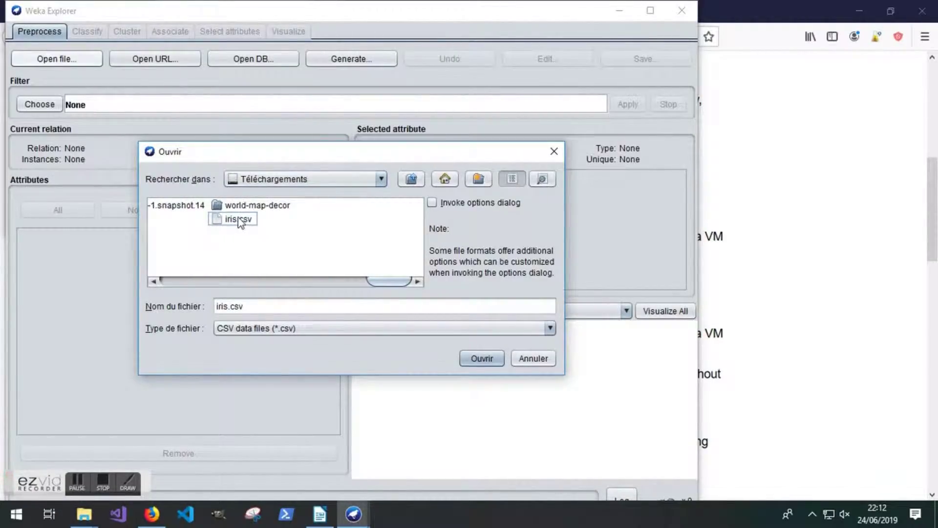
double_click(239, 220)
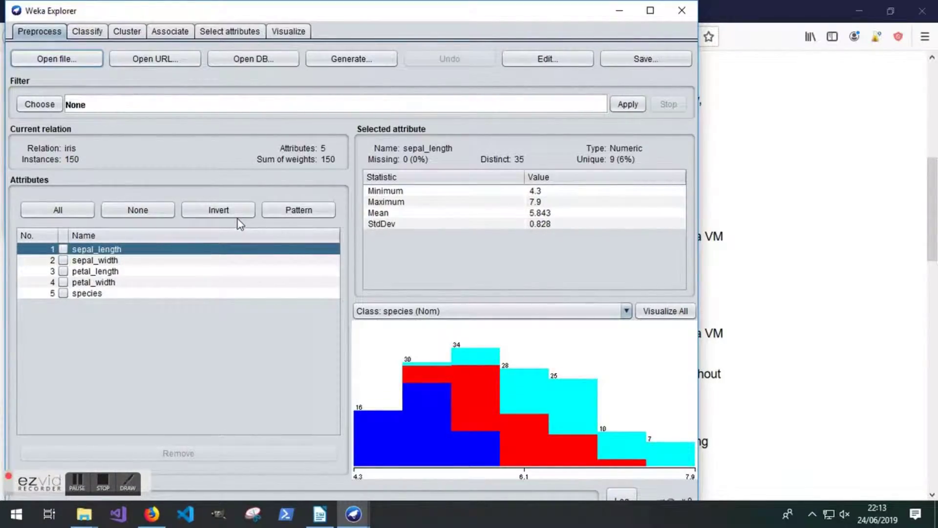
View the sepal_width attribute, then look up "sepal" in Firefox, consult the Sépale article on Wikipedia and return to Weka
click(149, 262)
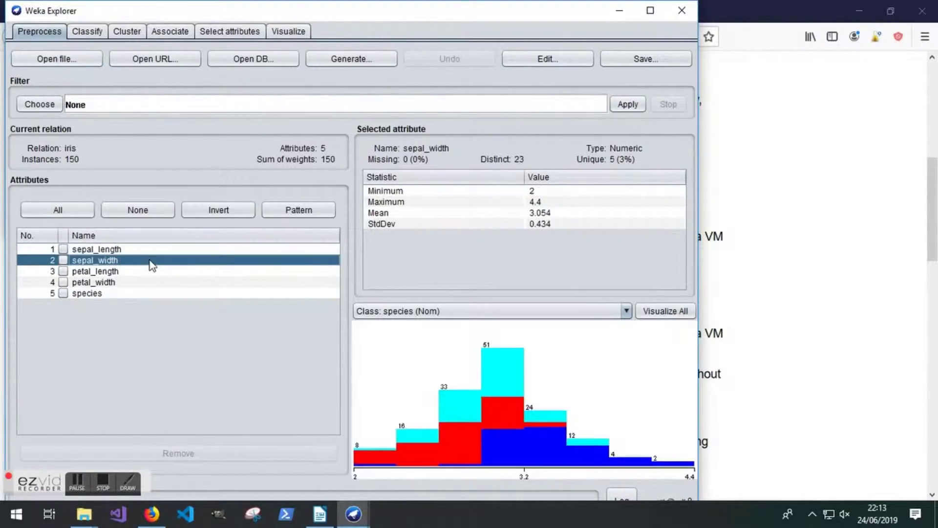
click(798, 127)
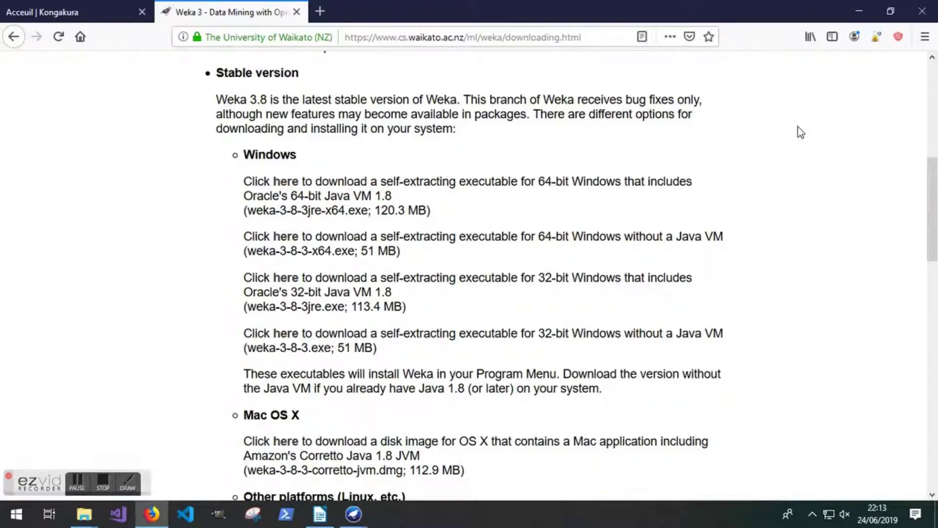
click(323, 11)
text(s)
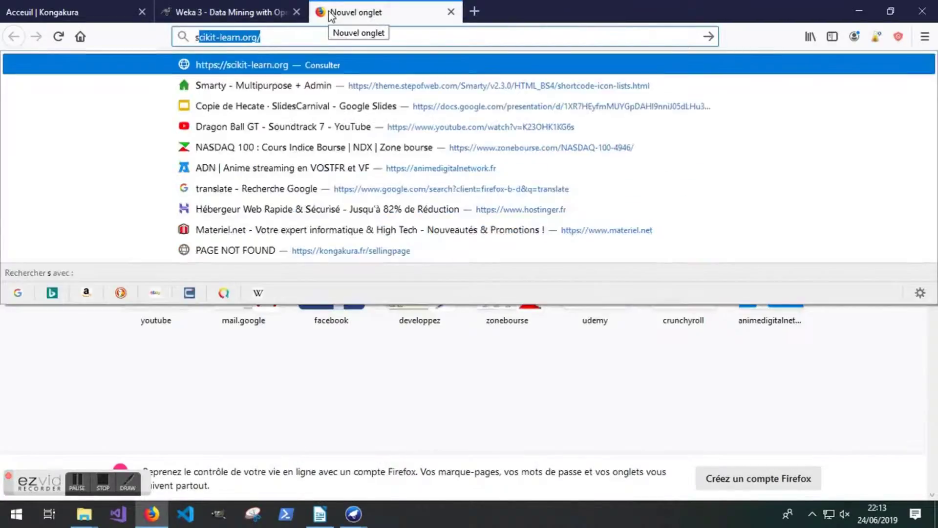
text(epal)
key(Return)
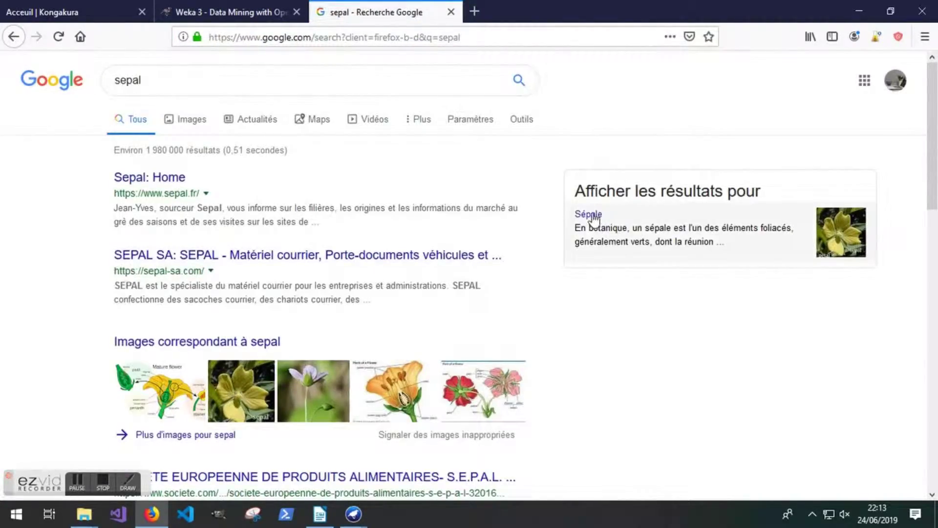
click(591, 215)
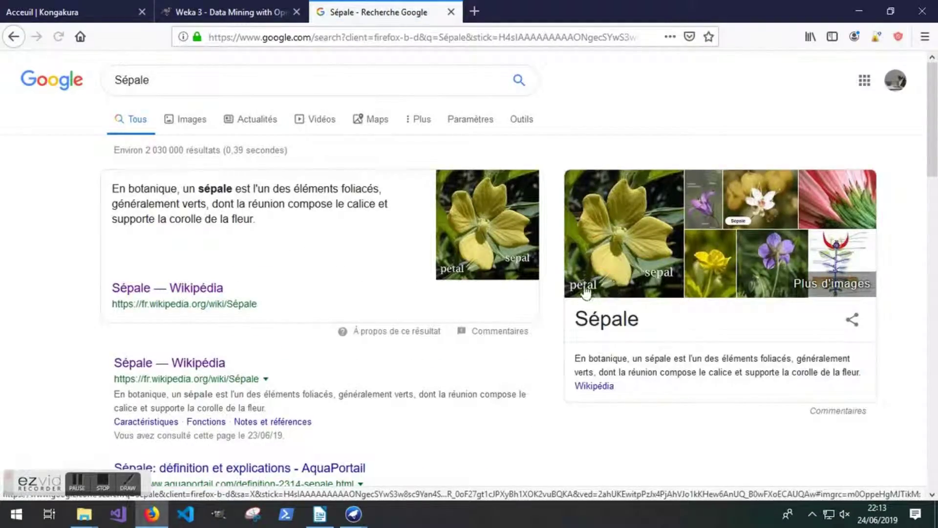
click(199, 291)
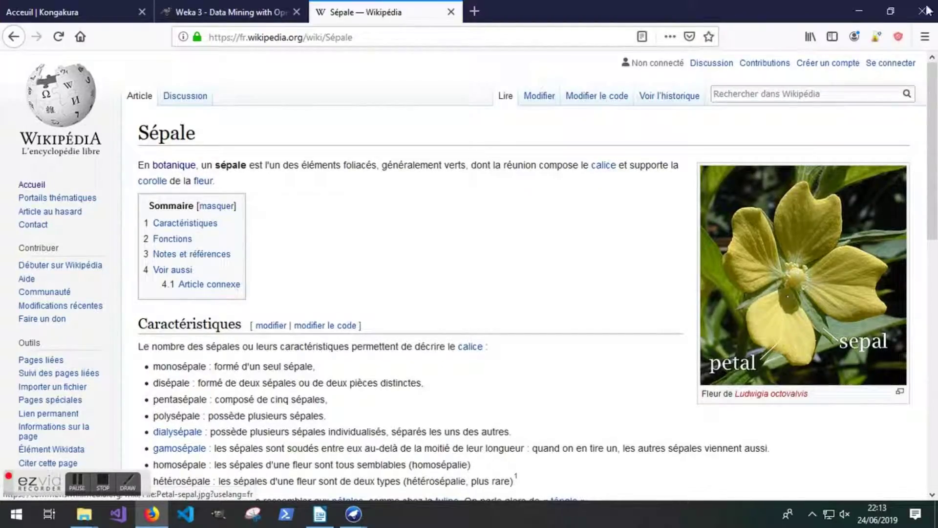
click(861, 10)
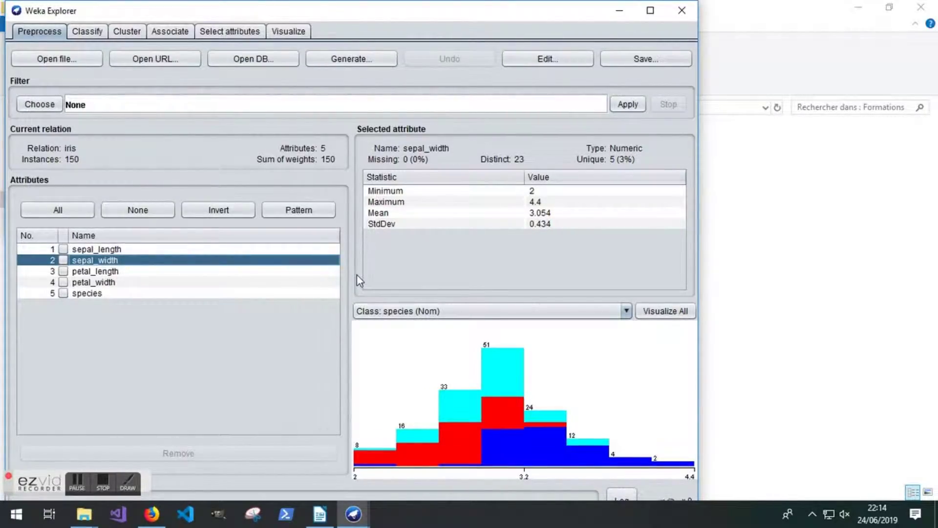
Inspect the species attribute's labels Iris-setosa, Iris-versicolor and Iris-virginica, and show the plot matrix of the iris data
click(318, 291)
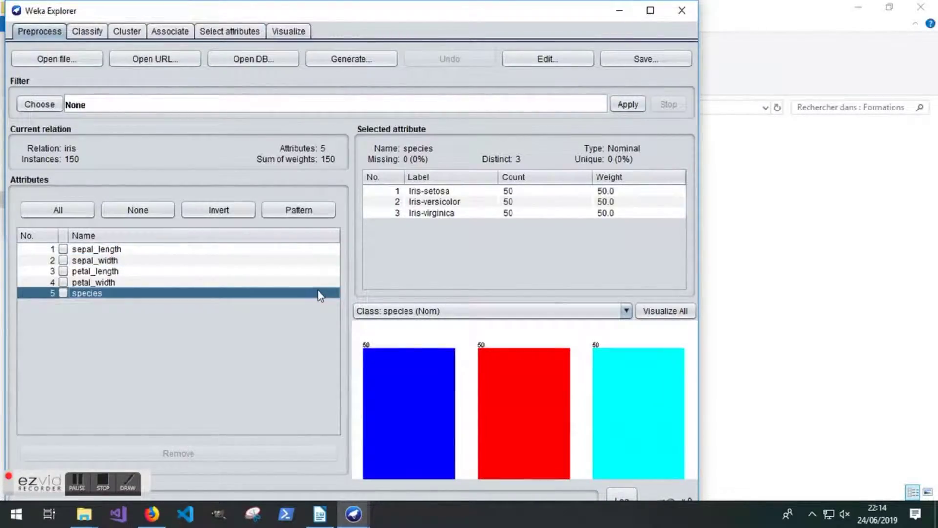
click(456, 191)
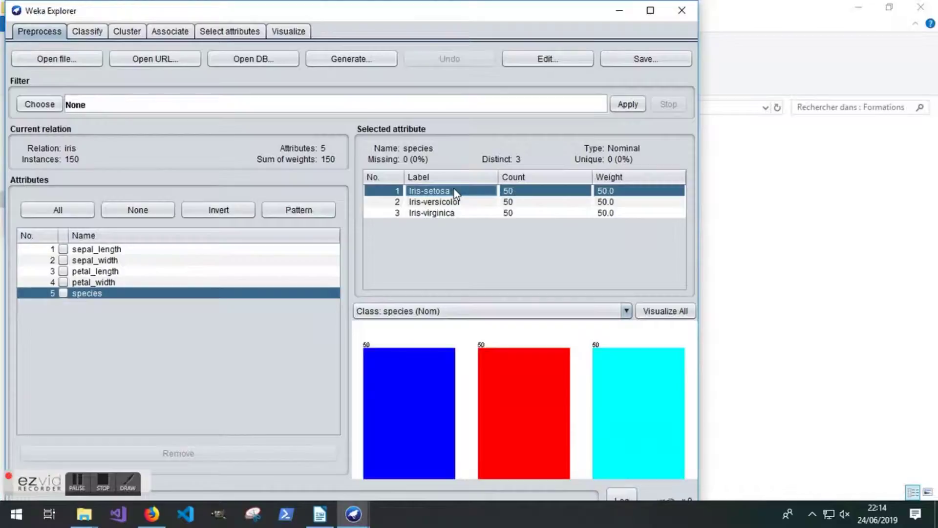
click(459, 205)
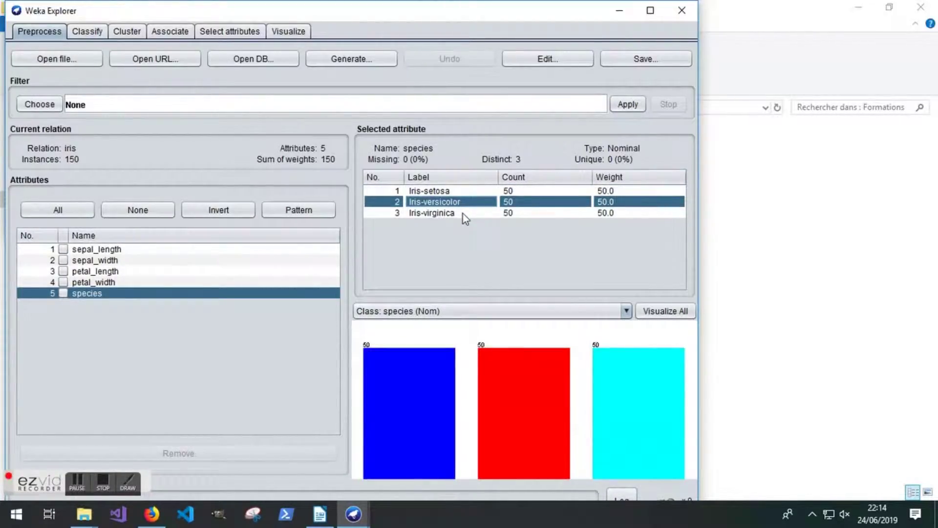
click(462, 213)
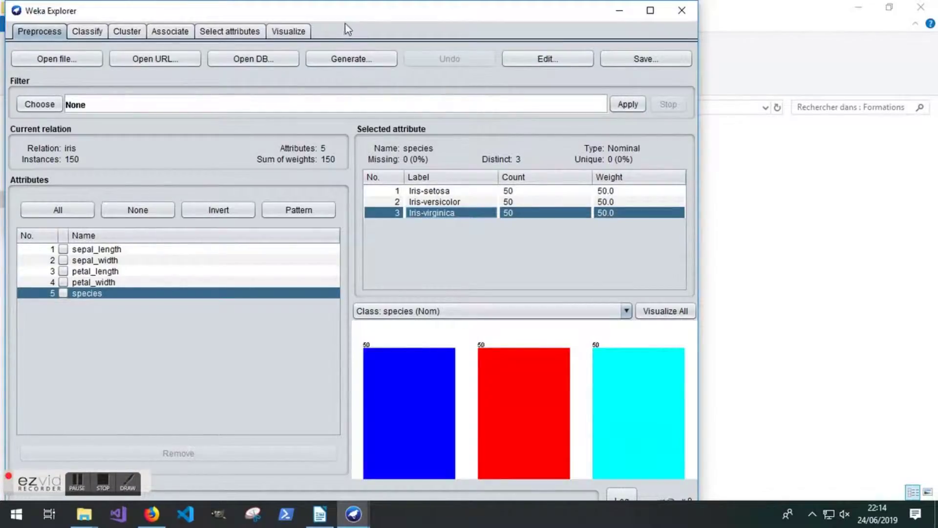
click(300, 34)
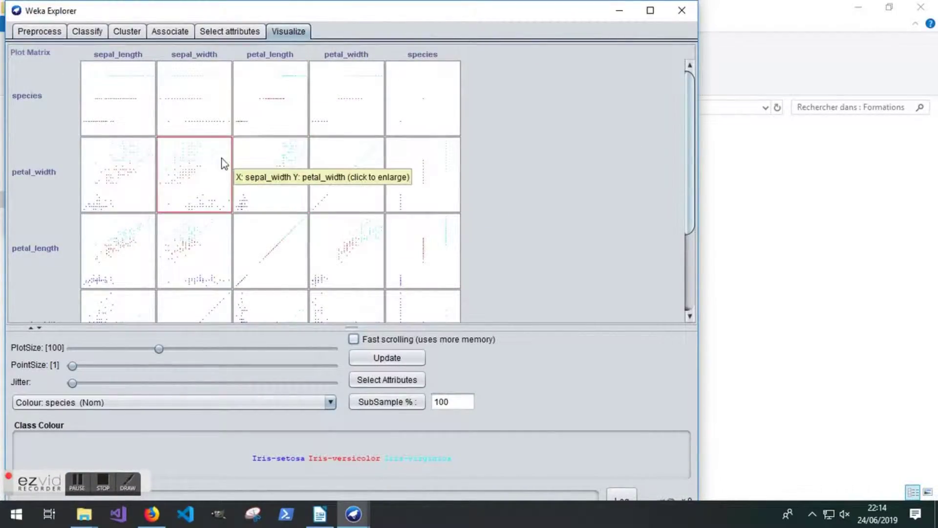
Enlarge the scatter plot of sepal_width against petal_width and look at the attributes available for its X axis
click(189, 171)
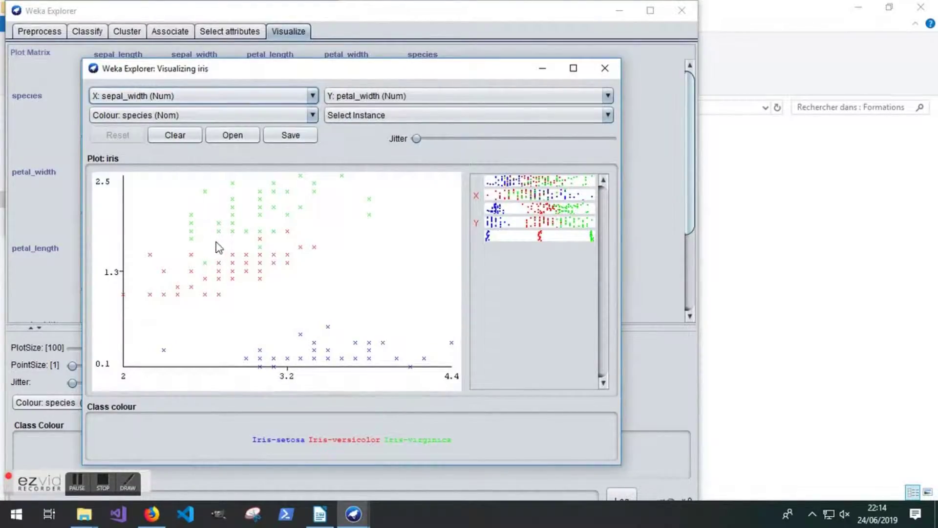
click(163, 96)
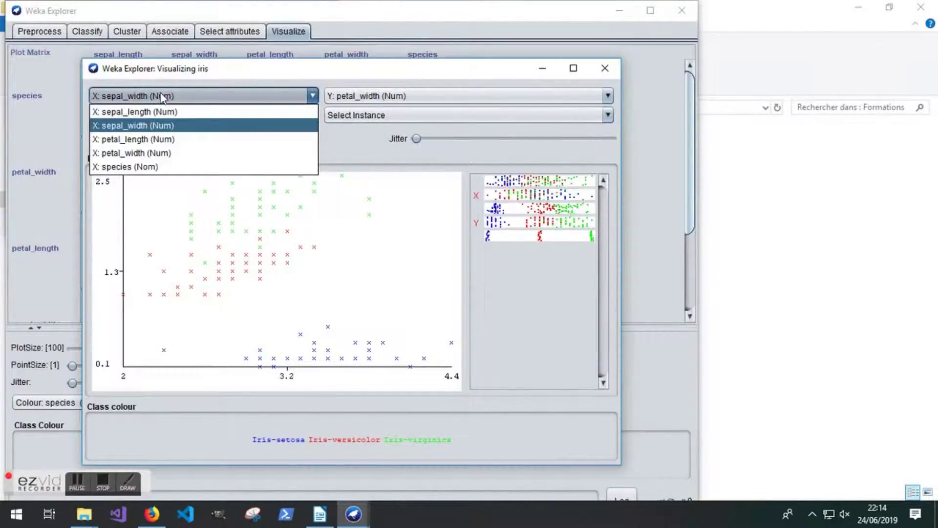
click(163, 97)
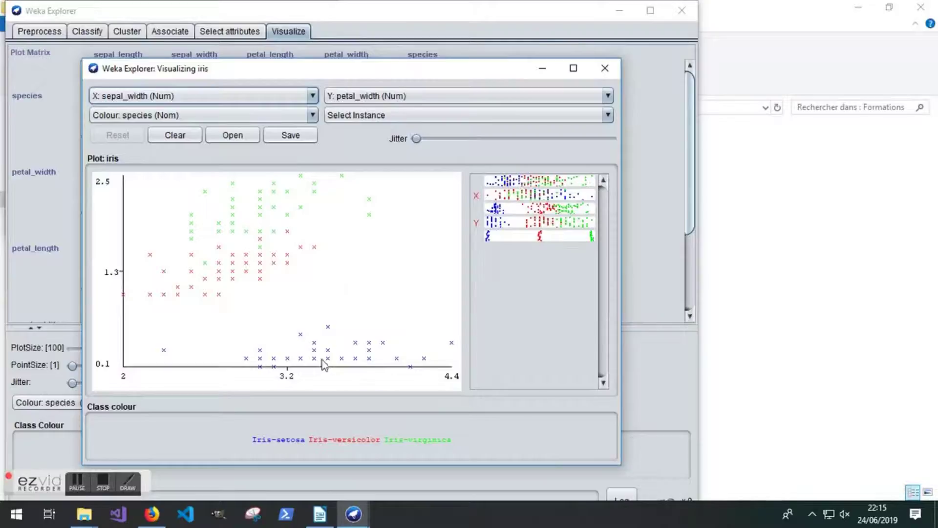
View the enlarged plot with sepal_length, sepal_width, petal_length and petal_width in turn on the Y axis, and close the plot window
click(371, 97)
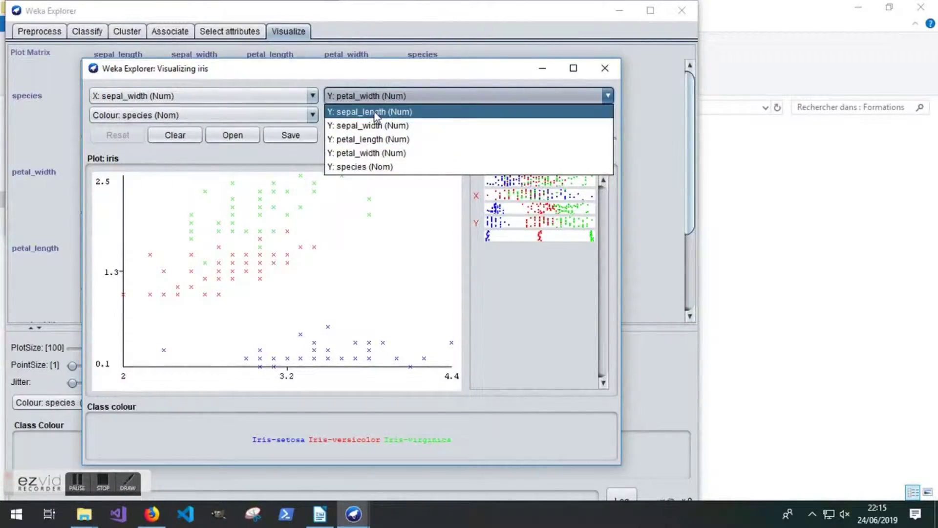
click(375, 112)
click(382, 99)
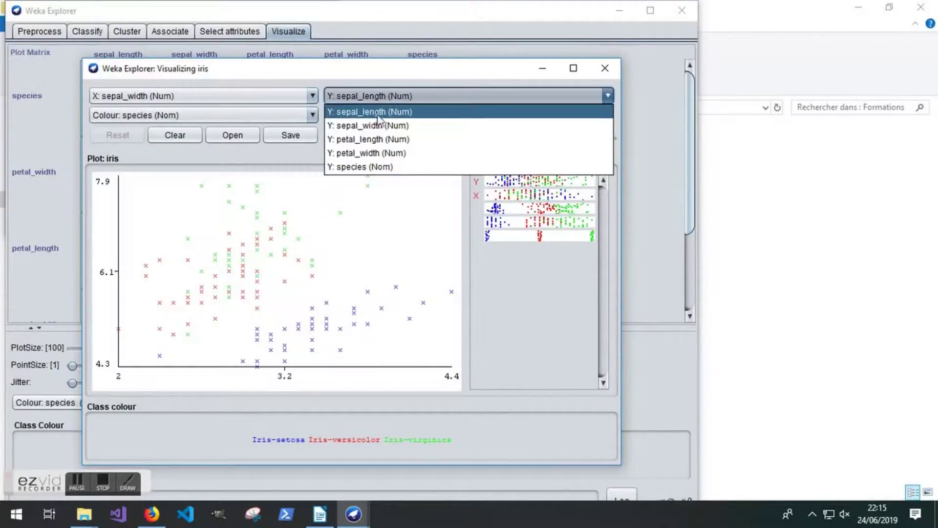
click(379, 126)
click(381, 99)
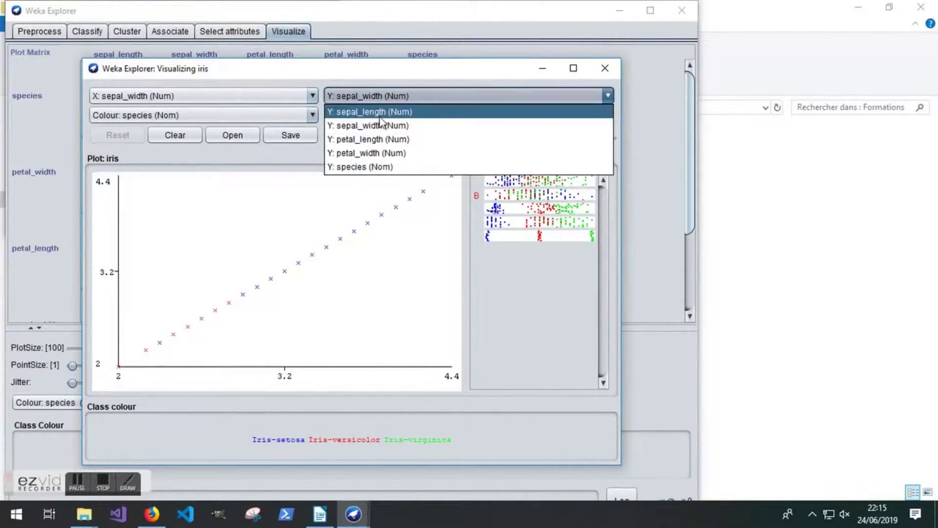
click(377, 139)
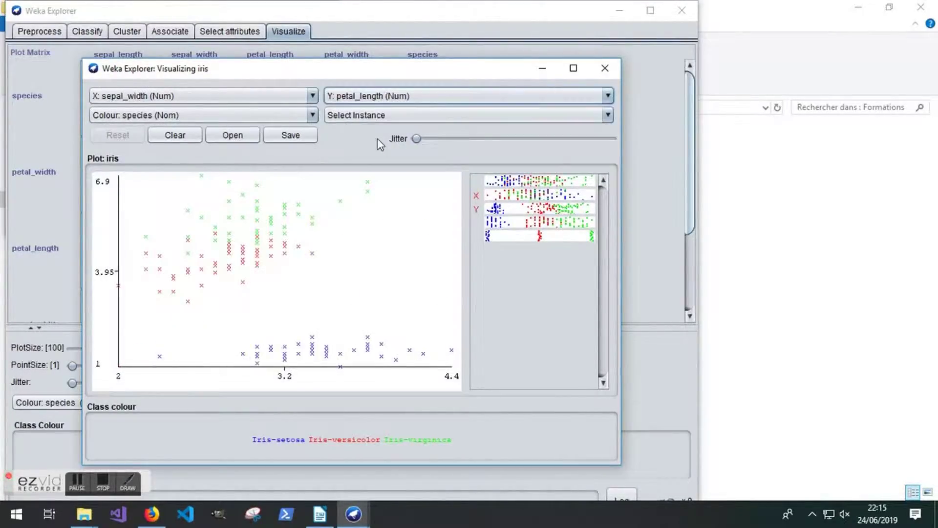
click(406, 97)
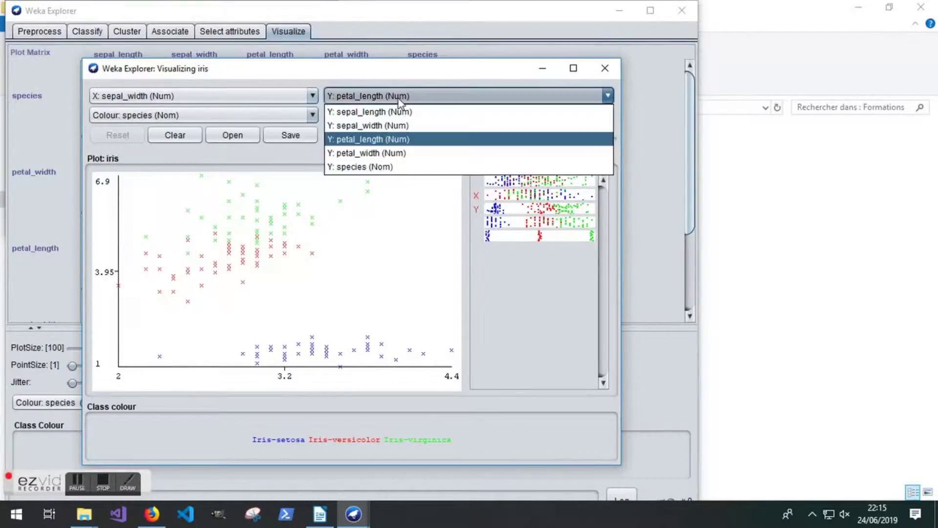
click(405, 153)
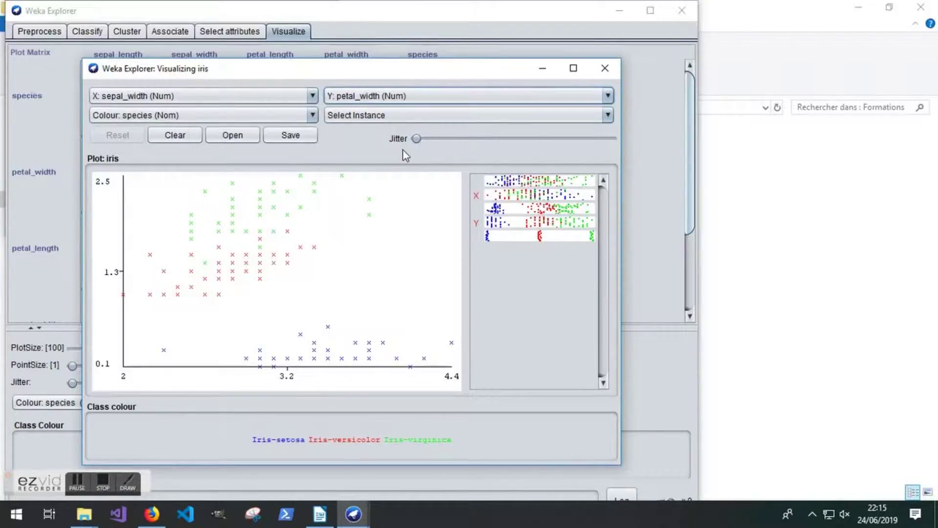
click(605, 68)
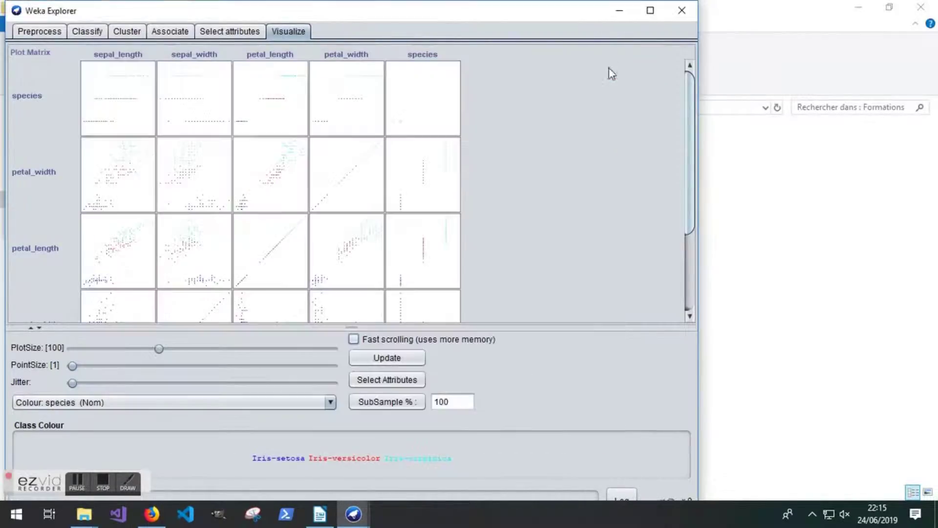
Go to classification, look through the bayes and functions classifiers and choose MultilayerPerceptron
click(88, 32)
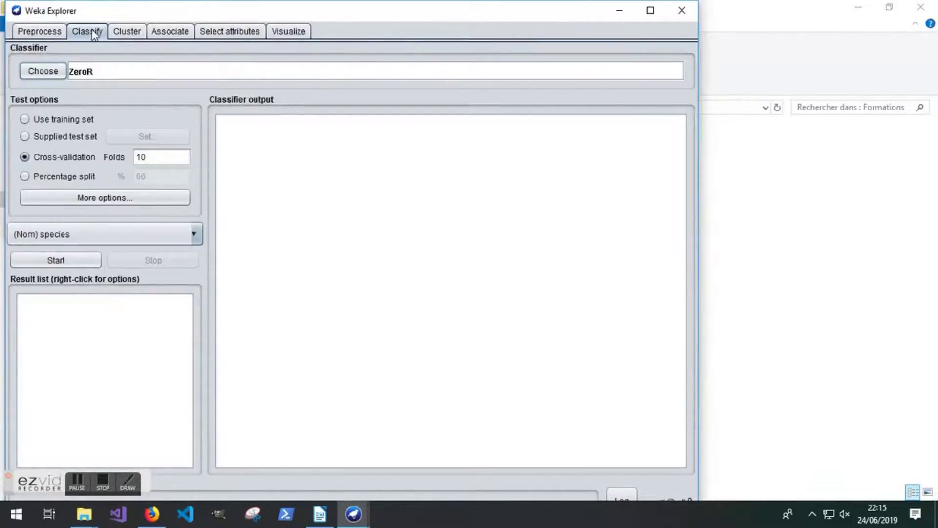
click(54, 71)
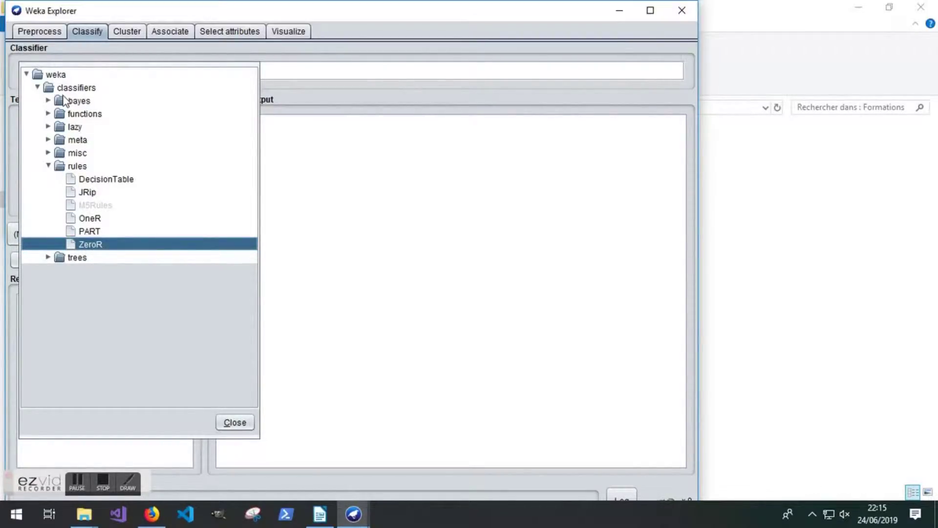
click(48, 101)
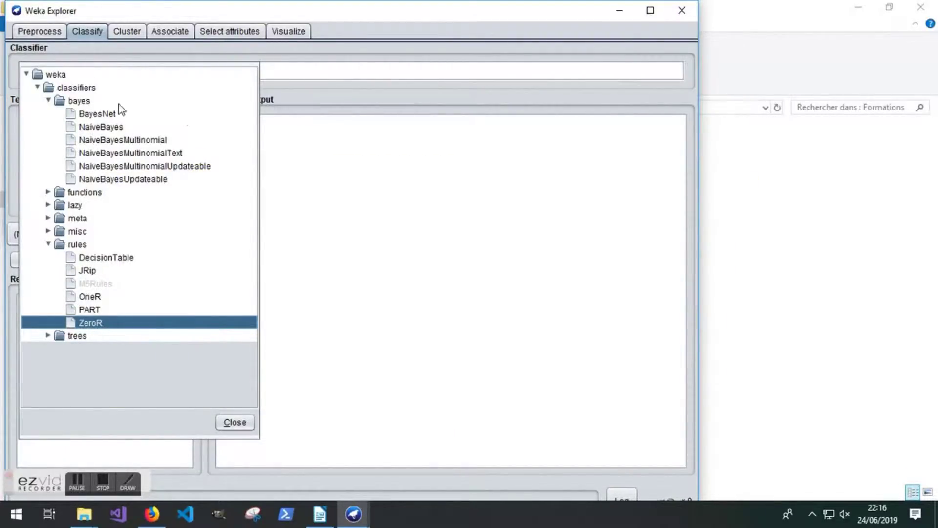
click(48, 100)
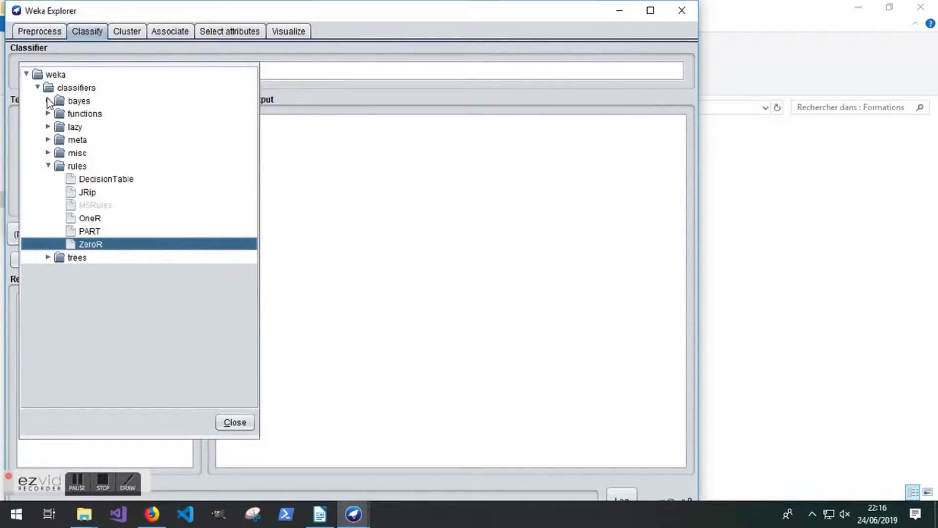
click(47, 113)
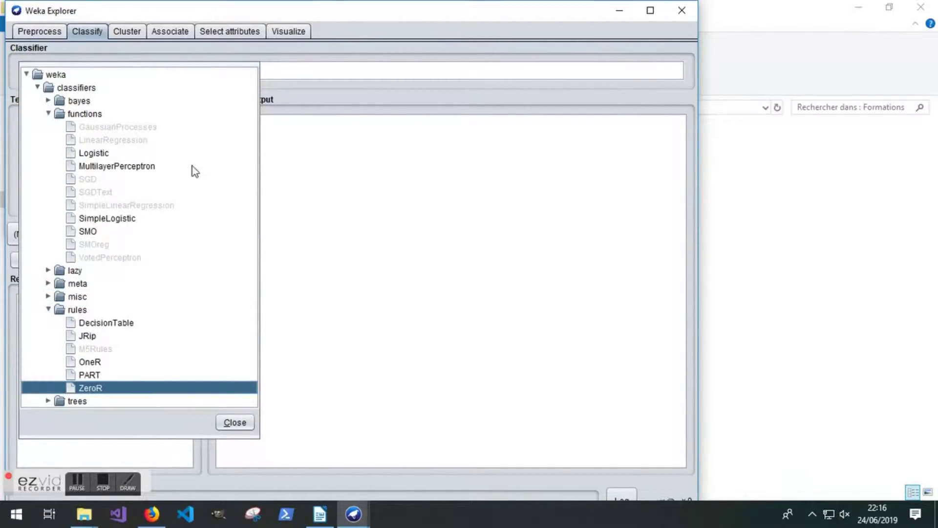
click(153, 167)
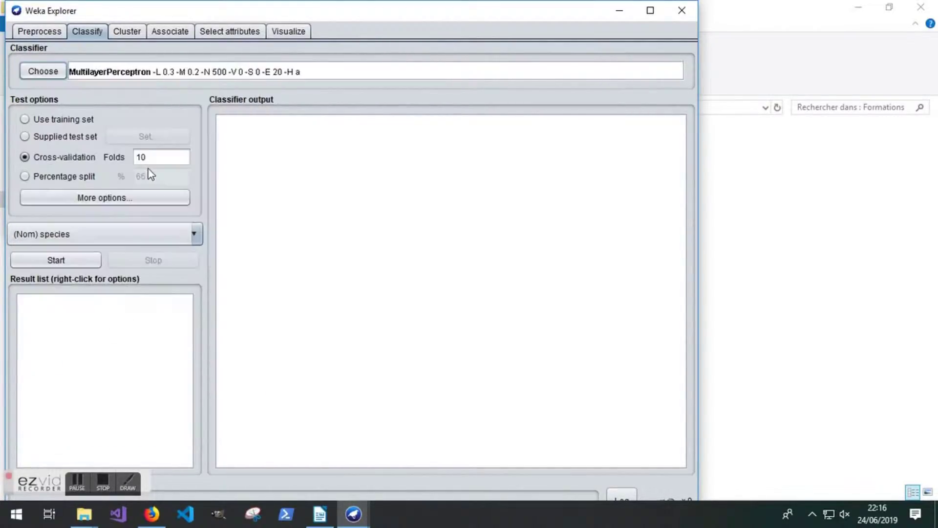
Browse the lazy group of classifiers and reselect MultilayerPerceptron from the functions group
click(57, 73)
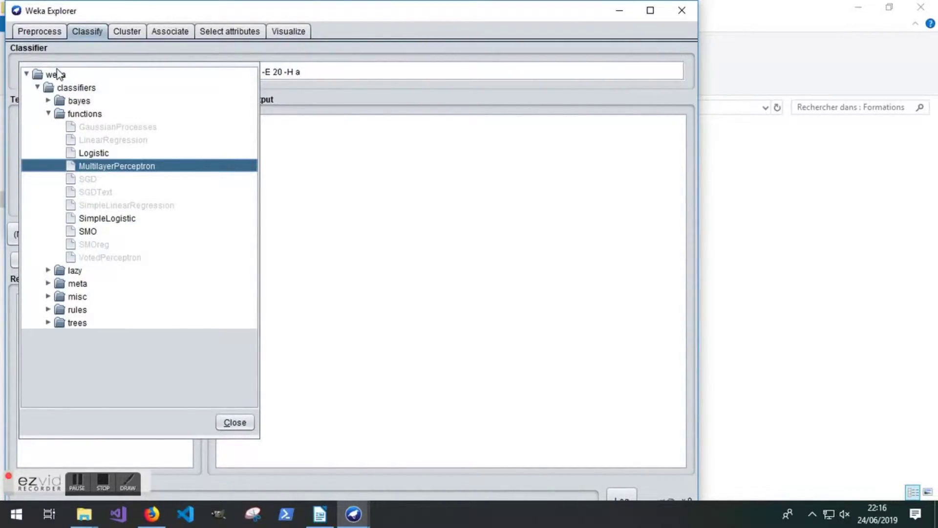
click(49, 114)
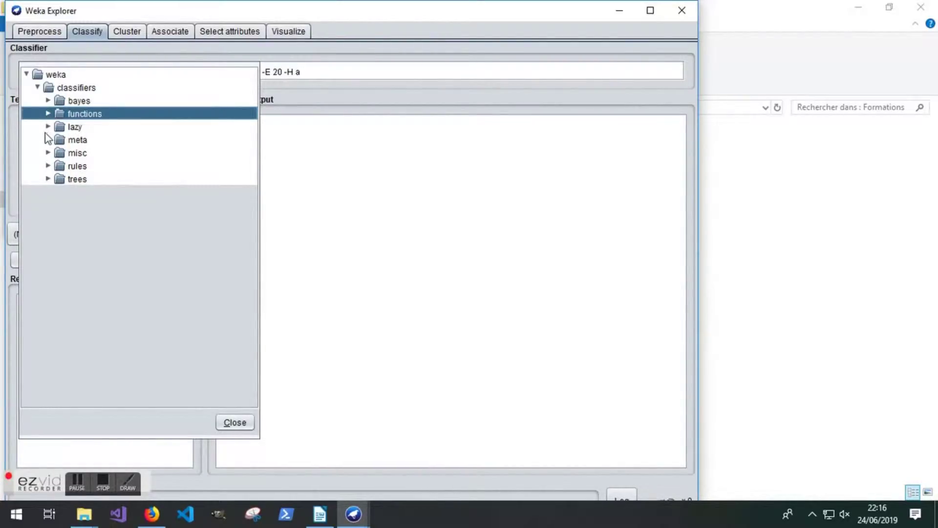
click(48, 127)
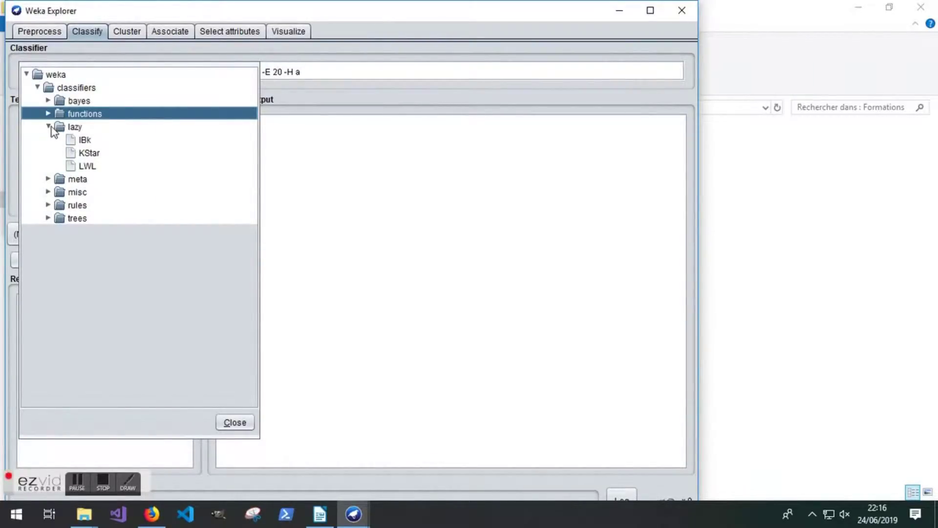
click(48, 127)
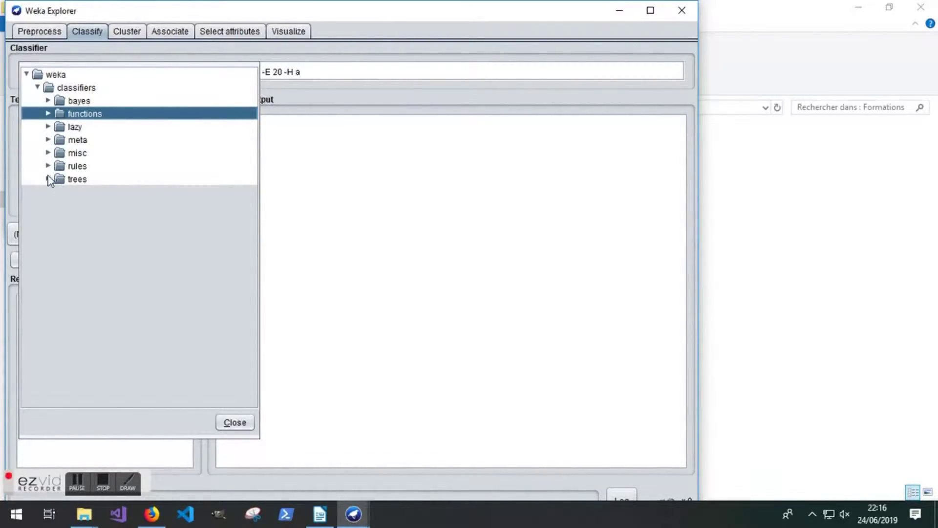
click(48, 114)
click(125, 166)
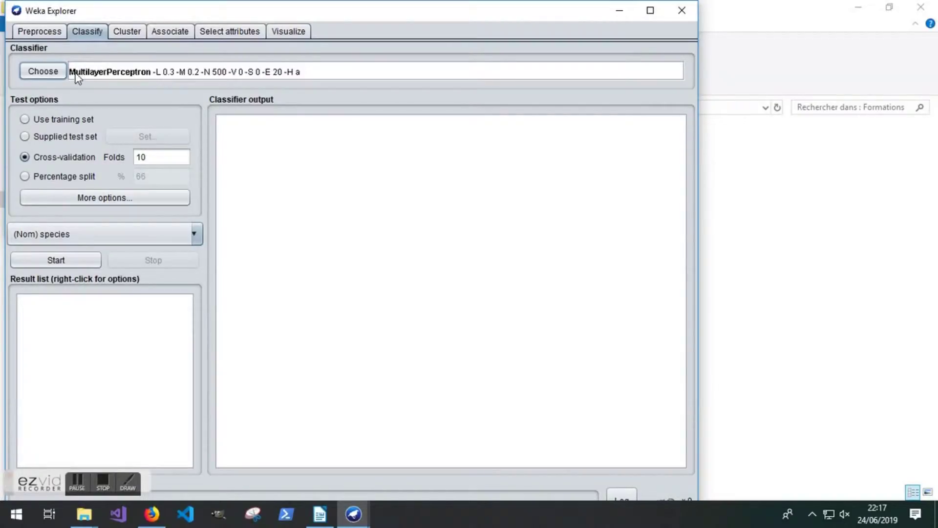
Choose the RandomForest classifier from the trees group and run it on the iris data to classify species
click(24, 72)
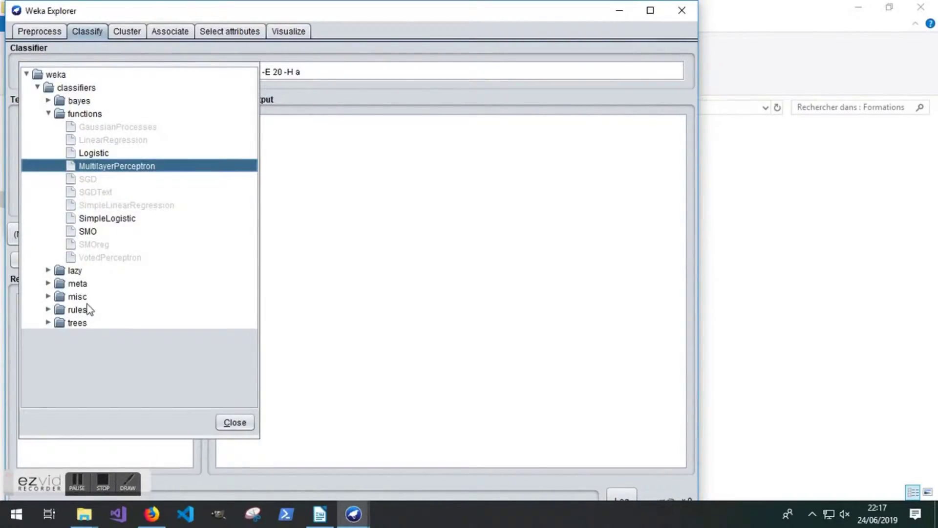
click(48, 323)
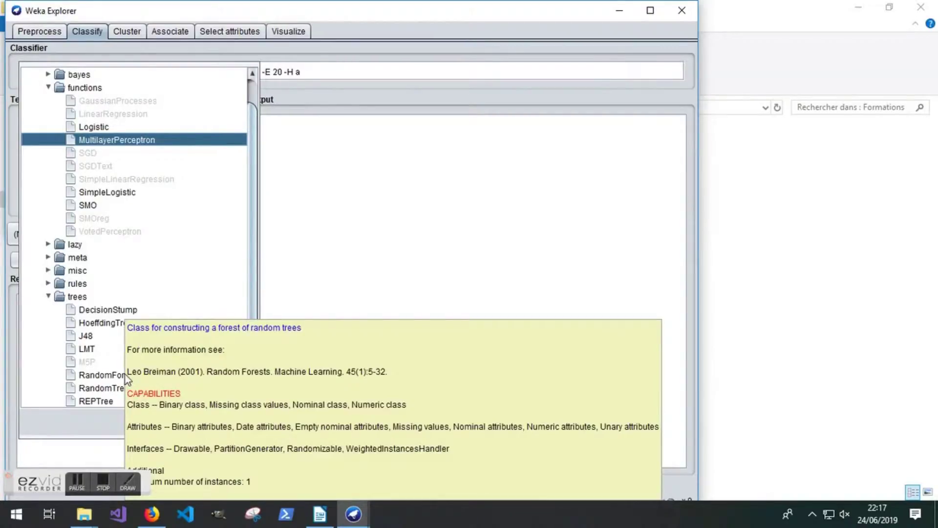
click(125, 375)
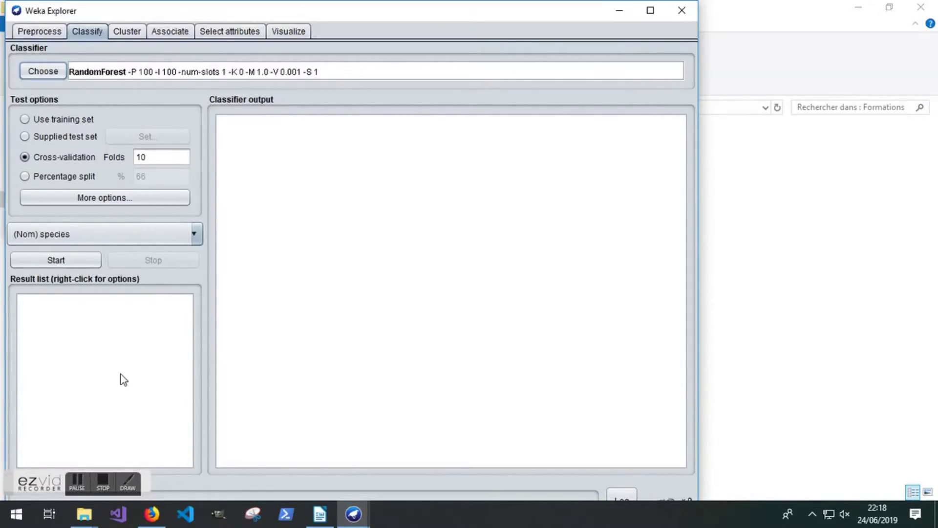
click(71, 260)
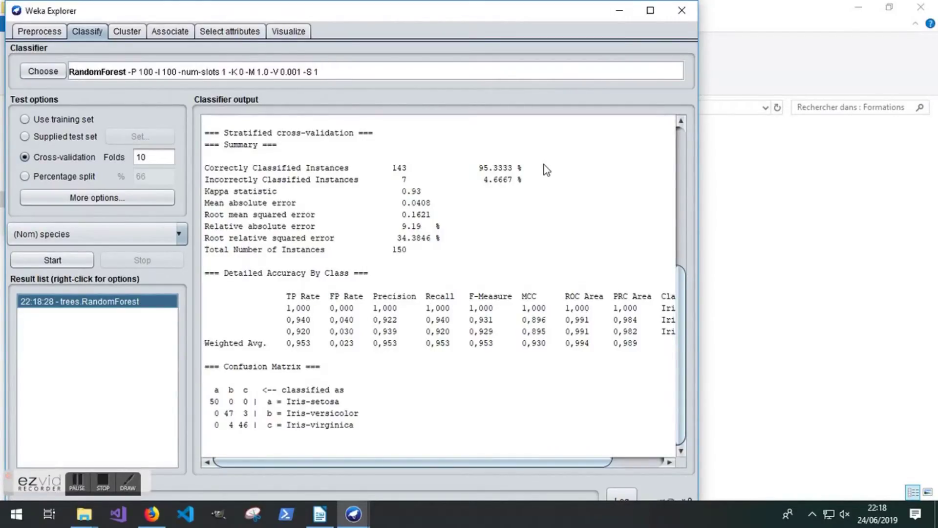
Switch the classifier to MultilayerPerceptron from the functions group and run it on the iris data
click(61, 75)
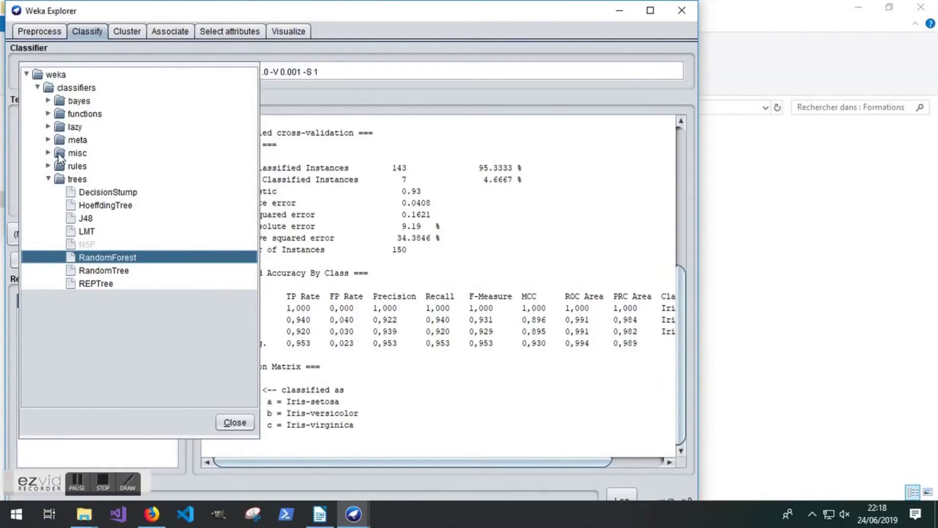
click(49, 114)
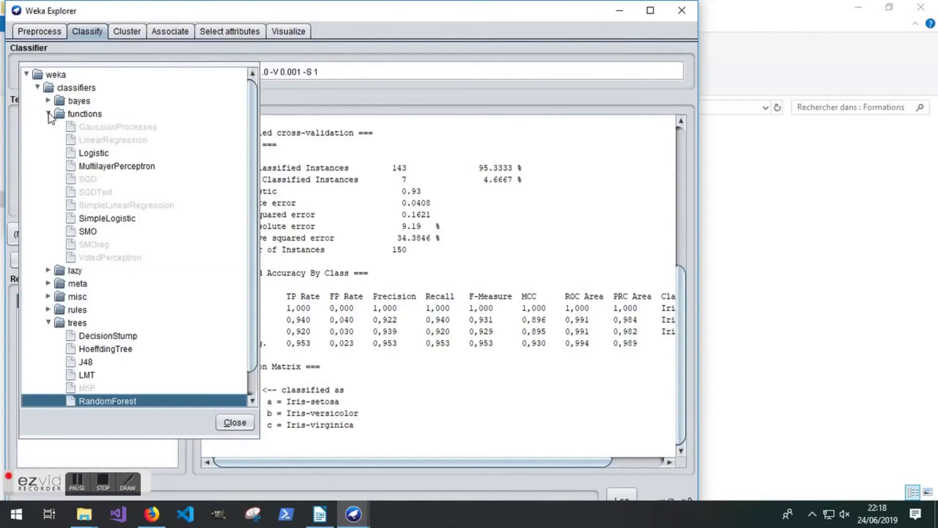
click(102, 166)
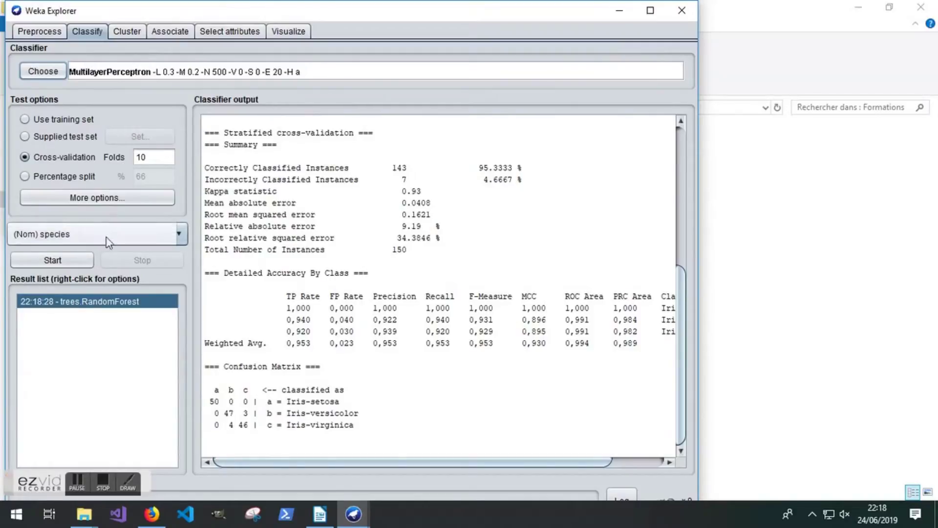
click(69, 262)
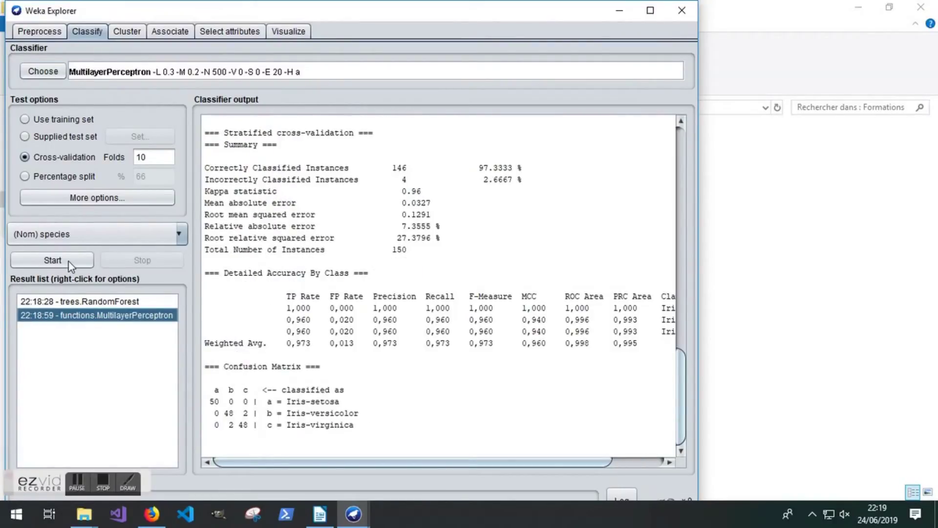